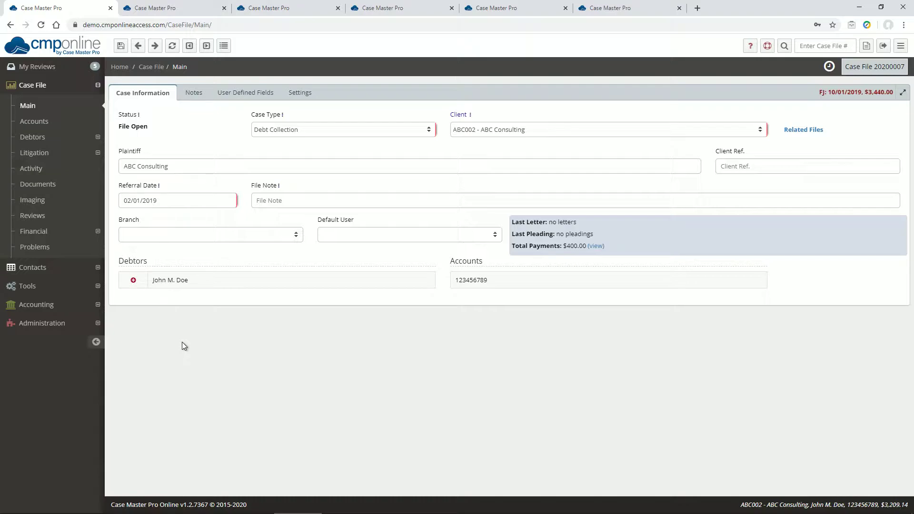
Step: Open the My Demand Letter package in the Demand Letters folder of the Document Packages lookup
{"action": "left_click", "coordinate": [55, 325]}
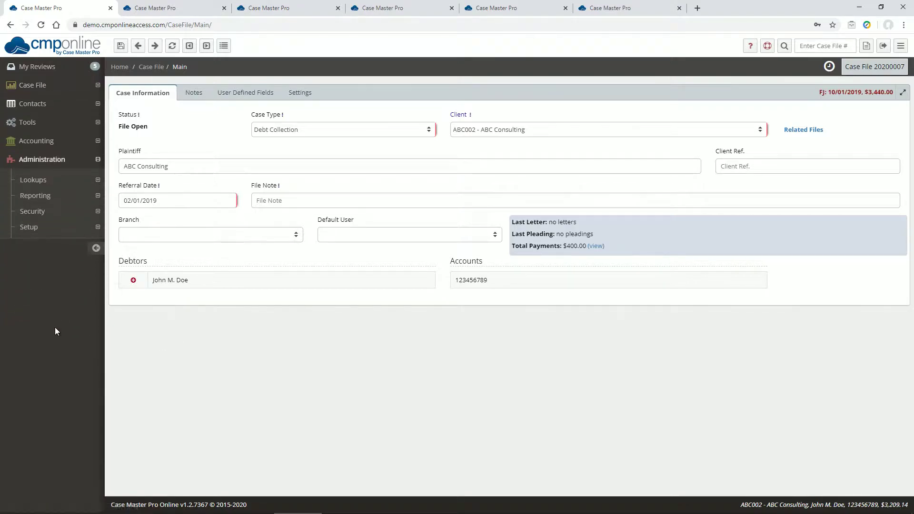
{"action": "left_click", "coordinate": [43, 180]}
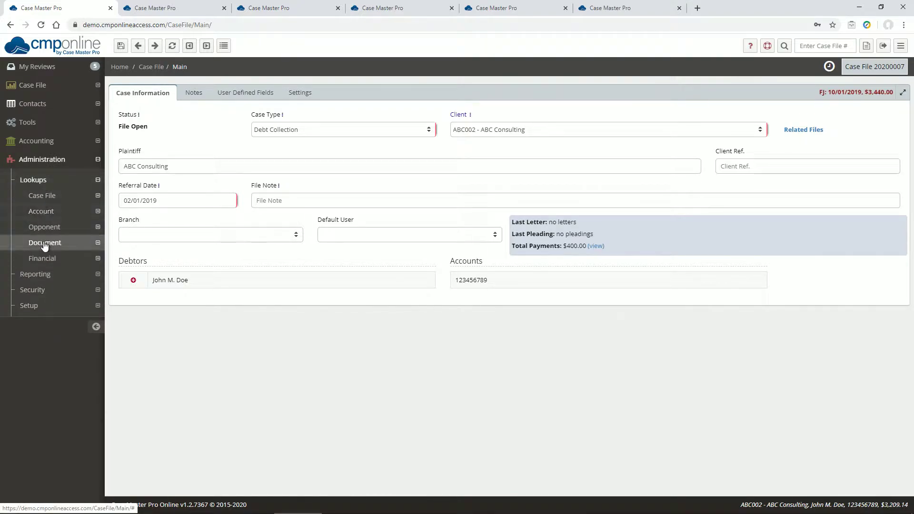
{"action": "left_click", "coordinate": [45, 243]}
{"action": "left_click", "coordinate": [59, 295]}
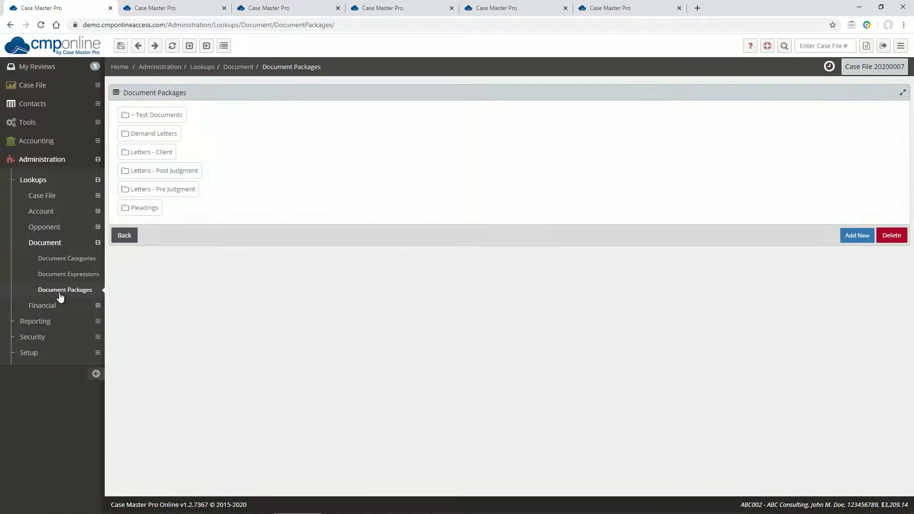
{"action": "left_click", "coordinate": [137, 139]}
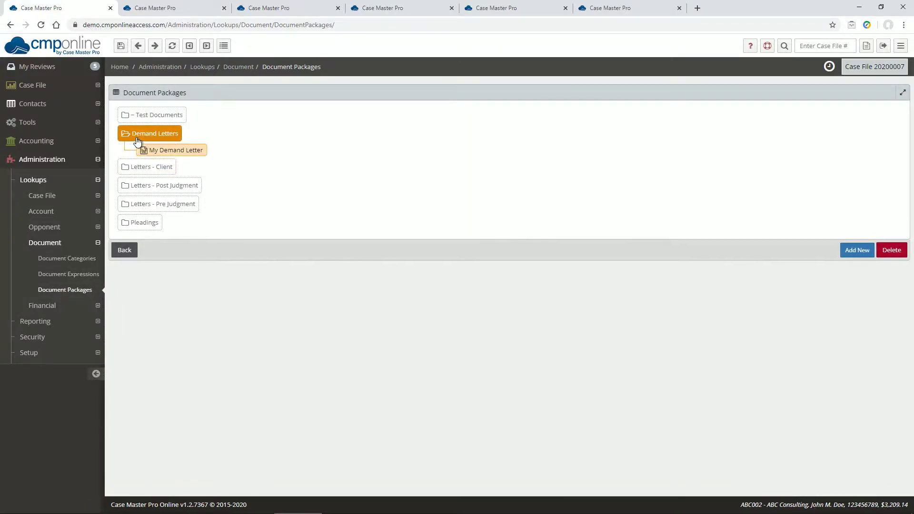
{"action": "left_click", "coordinate": [143, 153]}
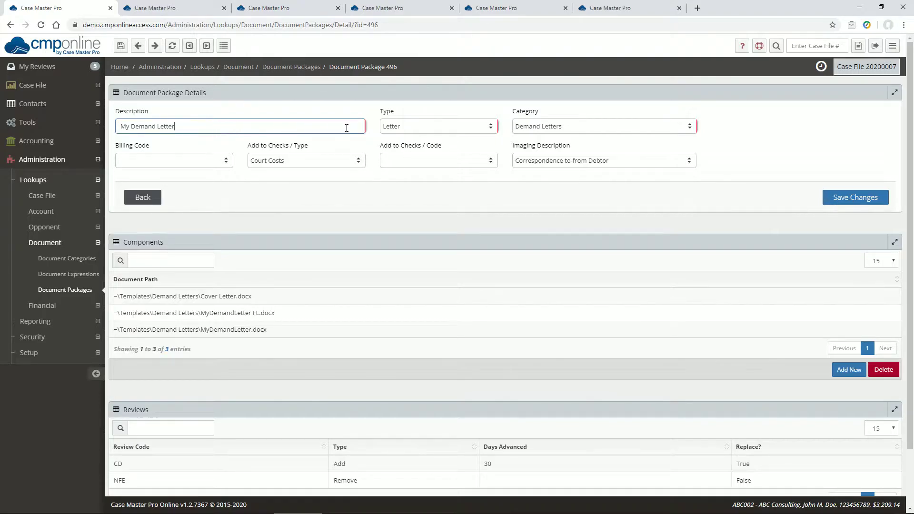
Step: Review the package's Type options and the case file's Last Letter and Last Pleading fields in another tab
{"action": "left_click", "coordinate": [418, 128]}
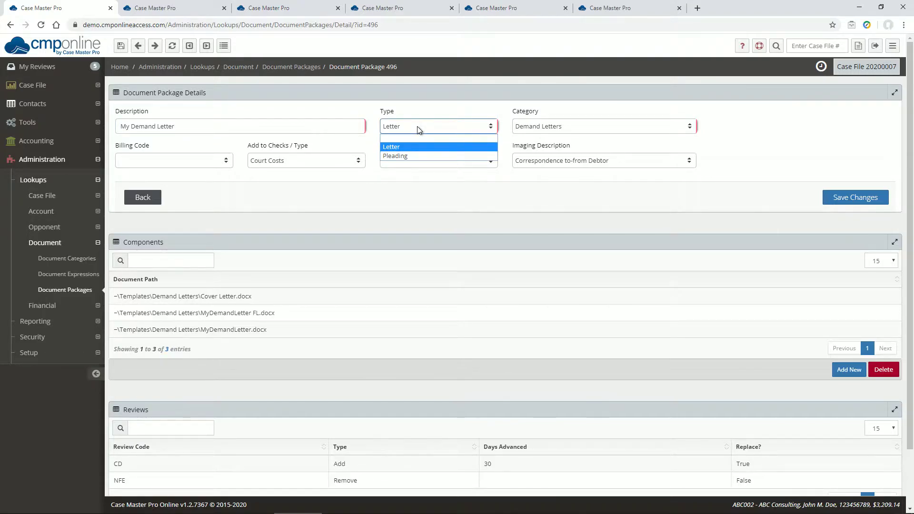
{"action": "left_click", "coordinate": [419, 130]}
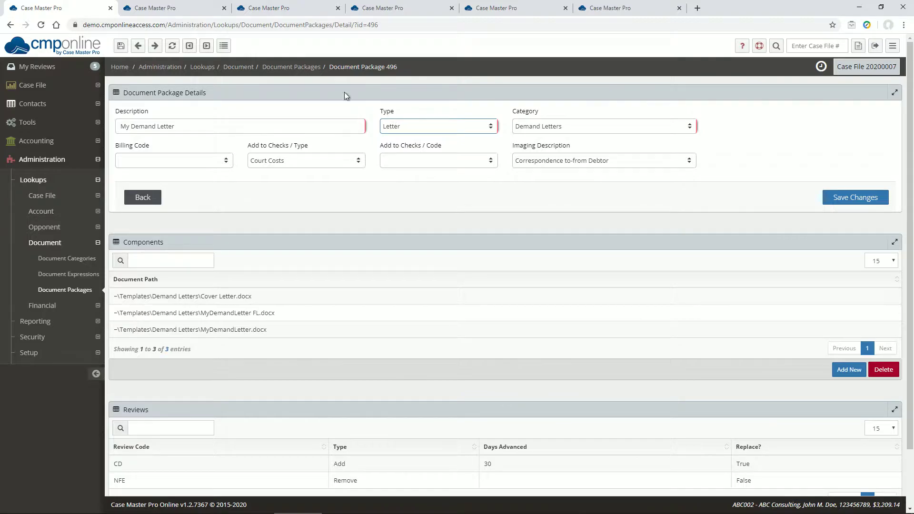
{"action": "left_click", "coordinate": [174, 7]}
{"action": "left_click_drag", "start_coordinate": [509, 220], "coordinate": [612, 235]}
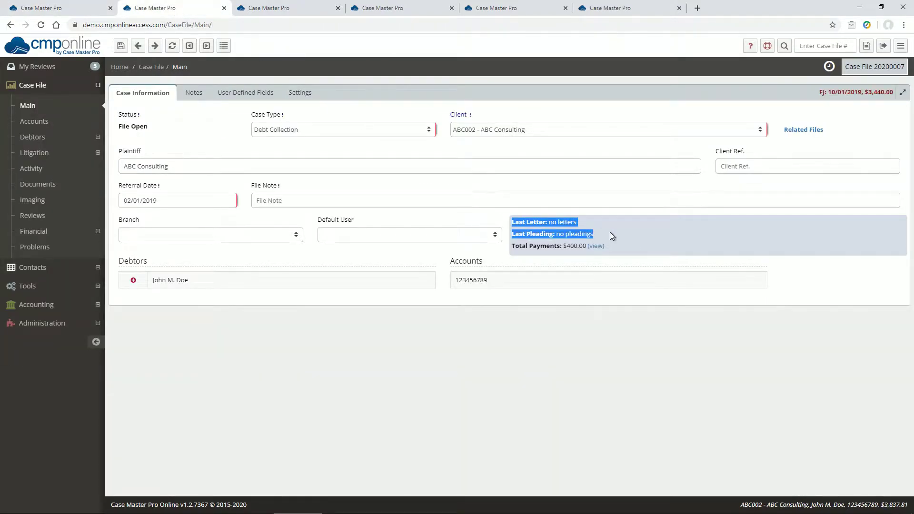
{"action": "left_click", "coordinate": [225, 8]}
{"action": "left_click", "coordinate": [55, 10]}
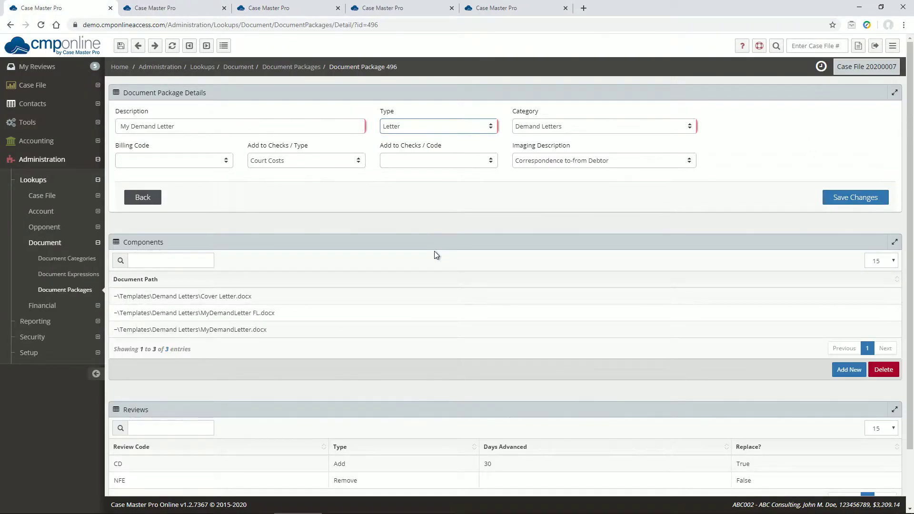
Step: Set the package's billing code to AFEE, keeping the Demand Letters category
{"action": "left_click", "coordinate": [564, 131]}
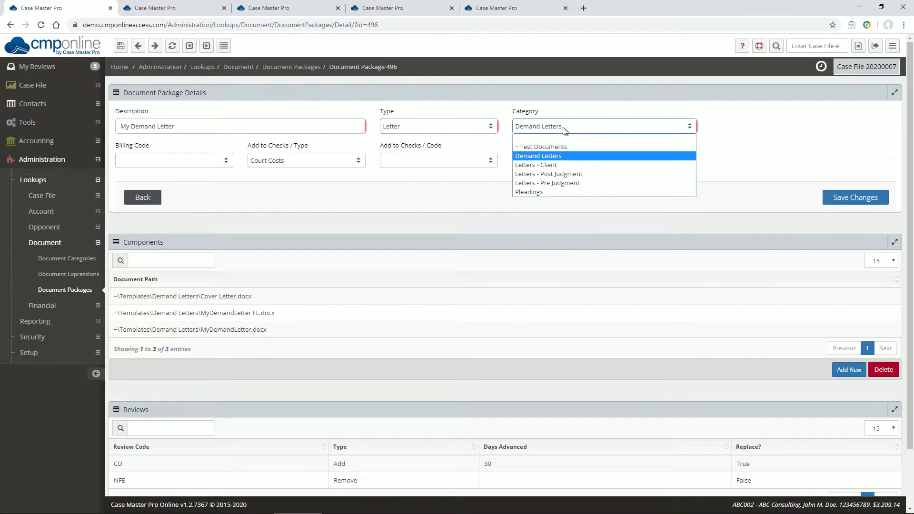
{"action": "left_click", "coordinate": [563, 127]}
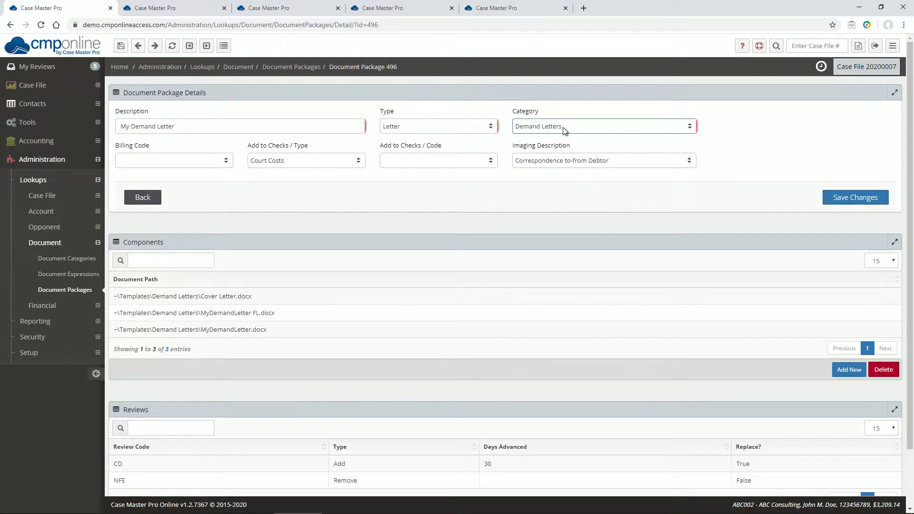
{"action": "left_click", "coordinate": [181, 160]}
{"action": "left_click", "coordinate": [178, 181]}
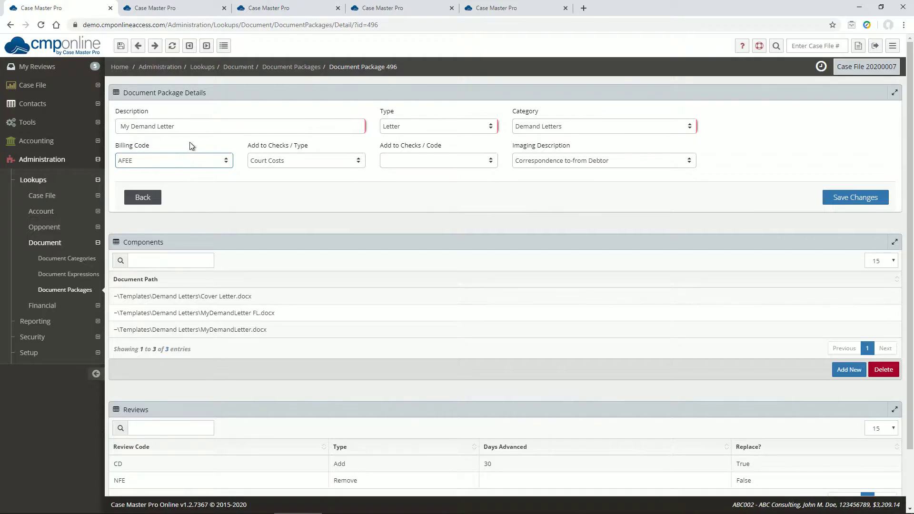
Step: Review the AFEE service code details and the client's billing settings in the other tabs, closing them afterwards
{"action": "left_click", "coordinate": [166, 8]}
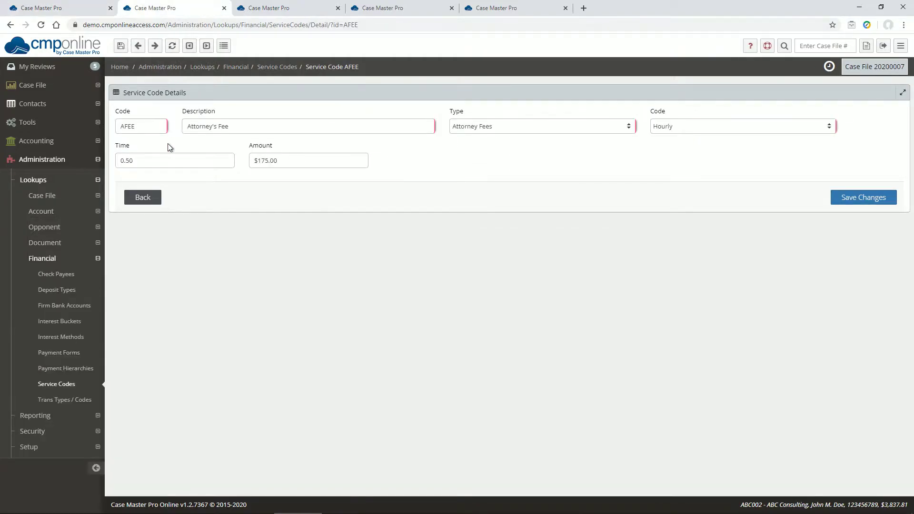
{"action": "left_click_drag", "start_coordinate": [143, 160], "coordinate": [119, 159]}
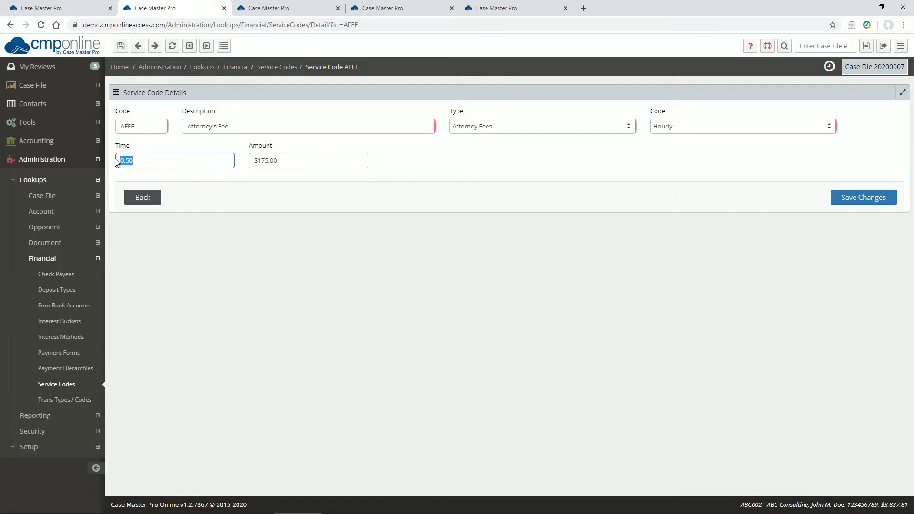
{"action": "left_click", "coordinate": [223, 8]}
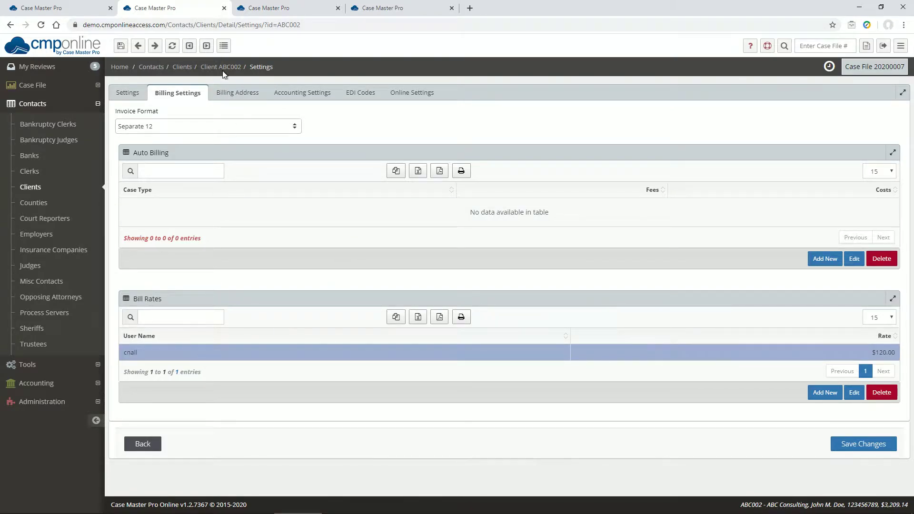
{"action": "left_click", "coordinate": [224, 9]}
{"action": "left_click", "coordinate": [80, 8]}
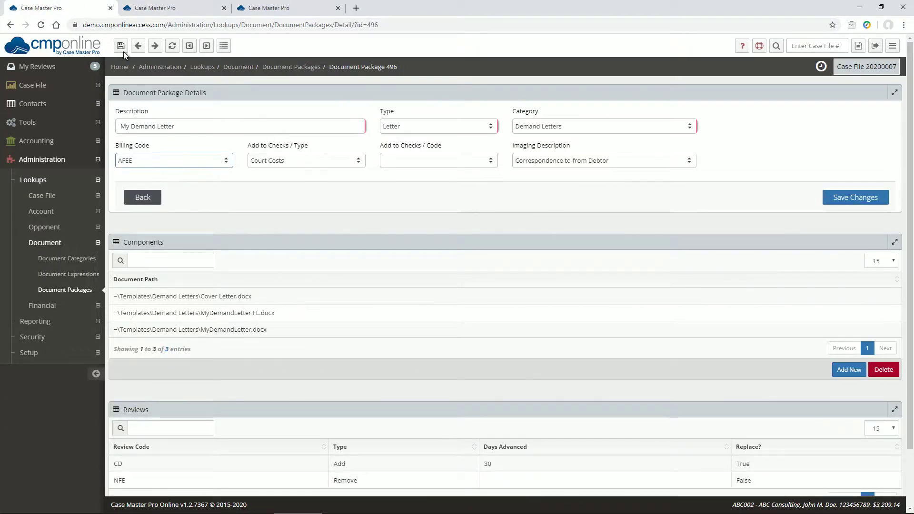
Step: Set the Add to Checks code to Alias Fee and review that transaction code's payee options in another tab
{"action": "left_click", "coordinate": [400, 165]}
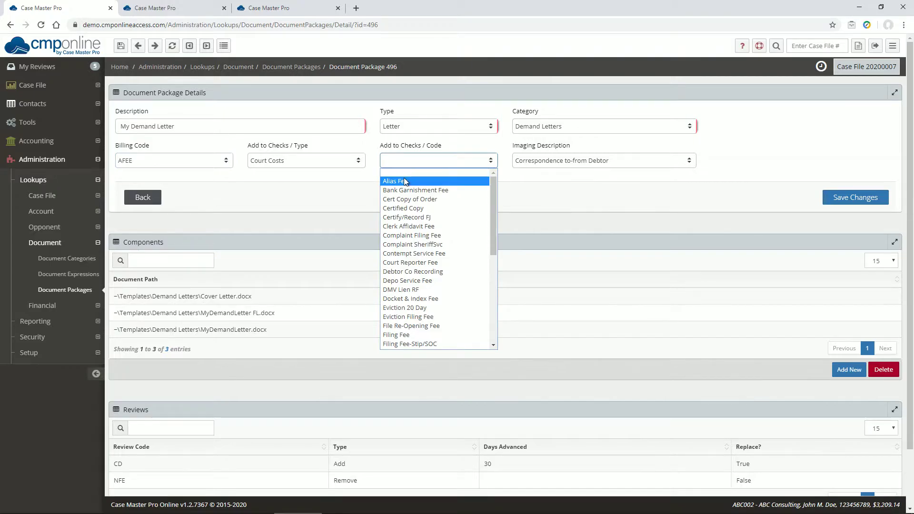
{"action": "left_click", "coordinate": [403, 178]}
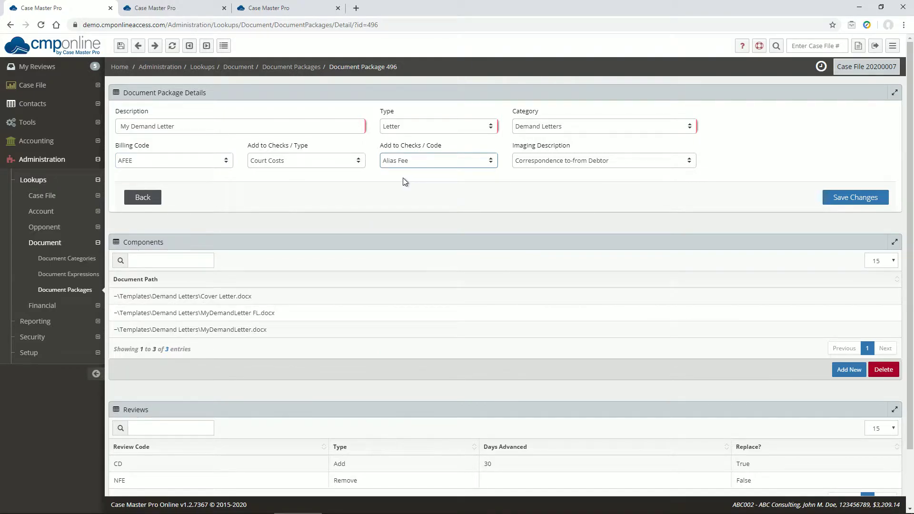
{"action": "left_click", "coordinate": [151, 8]}
{"action": "left_click", "coordinate": [528, 128]}
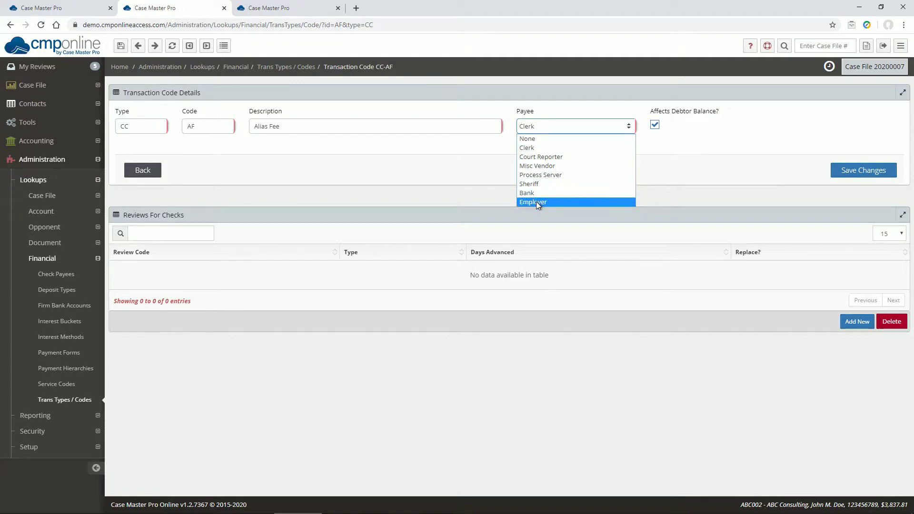
{"action": "left_click", "coordinate": [355, 187]}
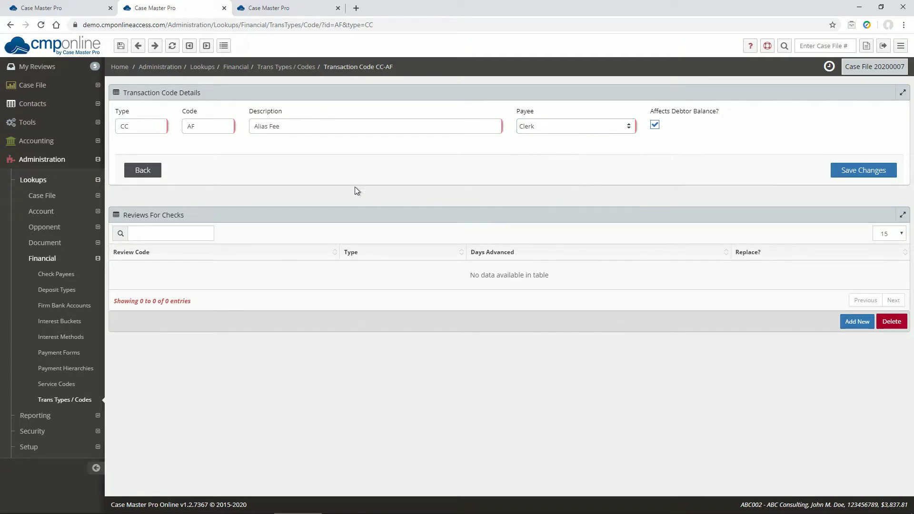
{"action": "left_click", "coordinate": [225, 9]}
{"action": "left_click", "coordinate": [95, 9]}
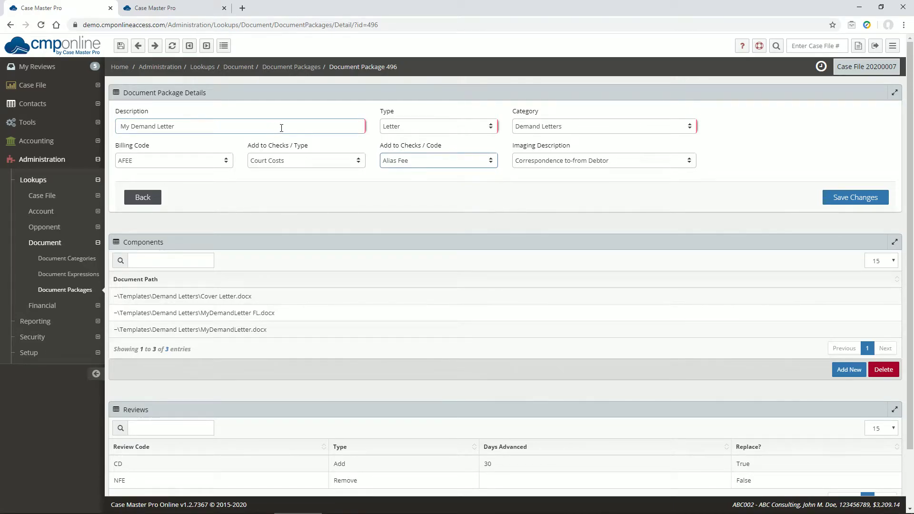
Step: Review the imaging description options and the conditions of the Cover Letter and MyDemandLetter FL components
{"action": "left_click", "coordinate": [591, 162]}
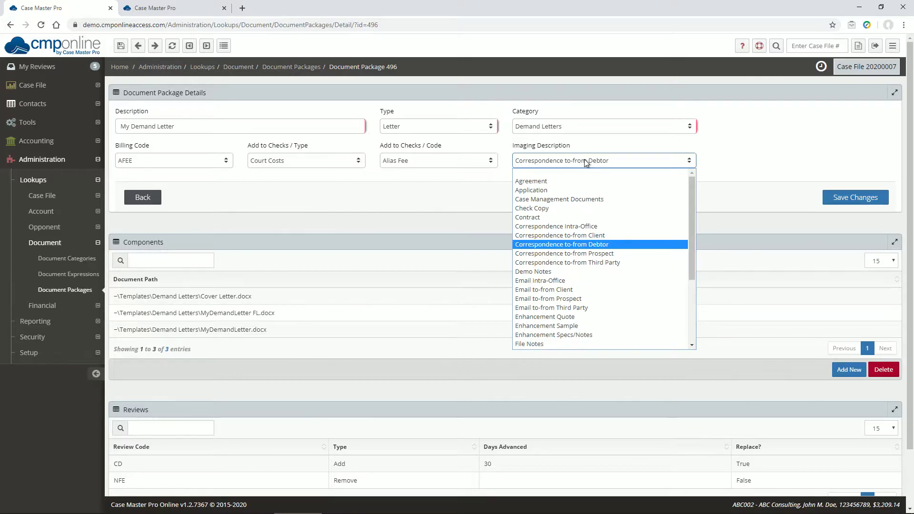
{"action": "left_click", "coordinate": [381, 219]}
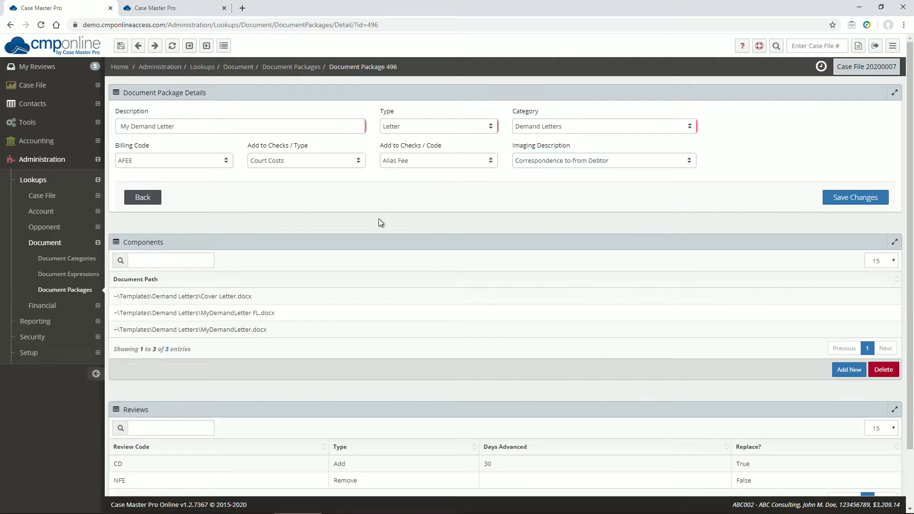
{"action": "scroll", "coordinate": [383, 222], "scroll_direction": "down", "scroll_amount": 1}
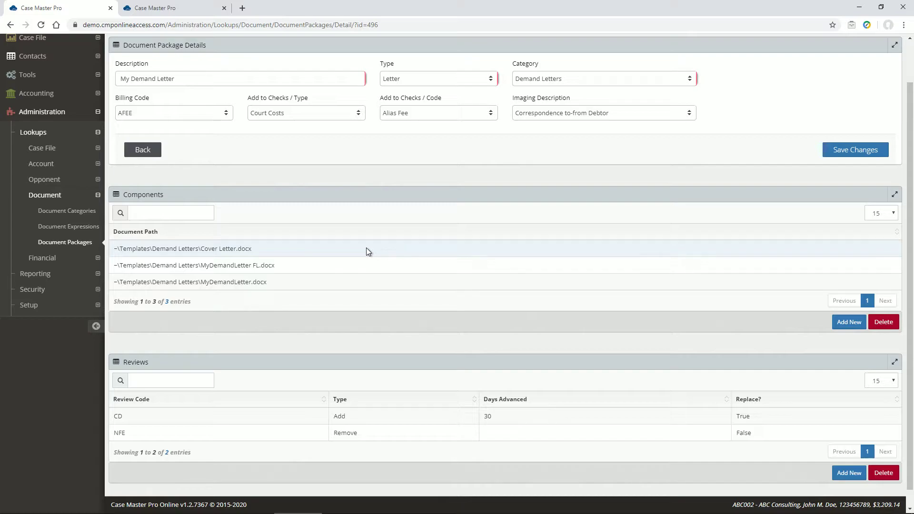
{"action": "double_click", "coordinate": [234, 253]}
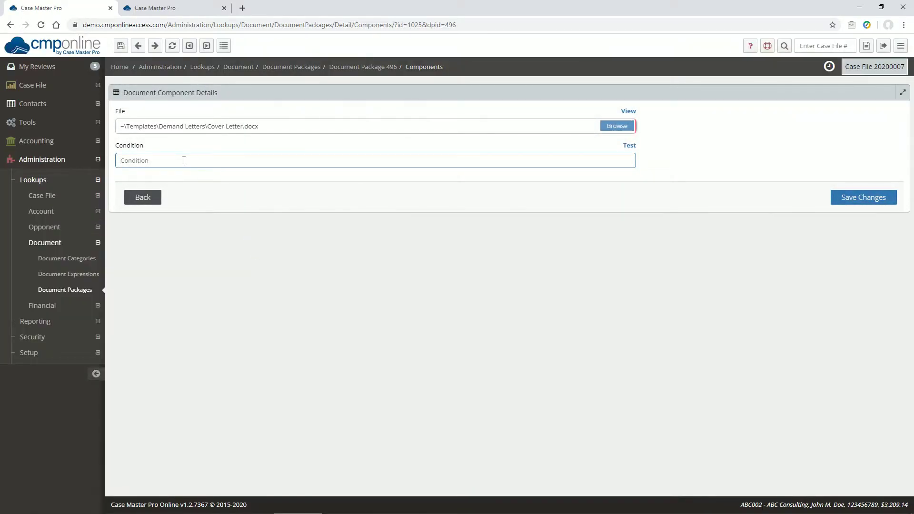
{"action": "left_click", "coordinate": [144, 202]}
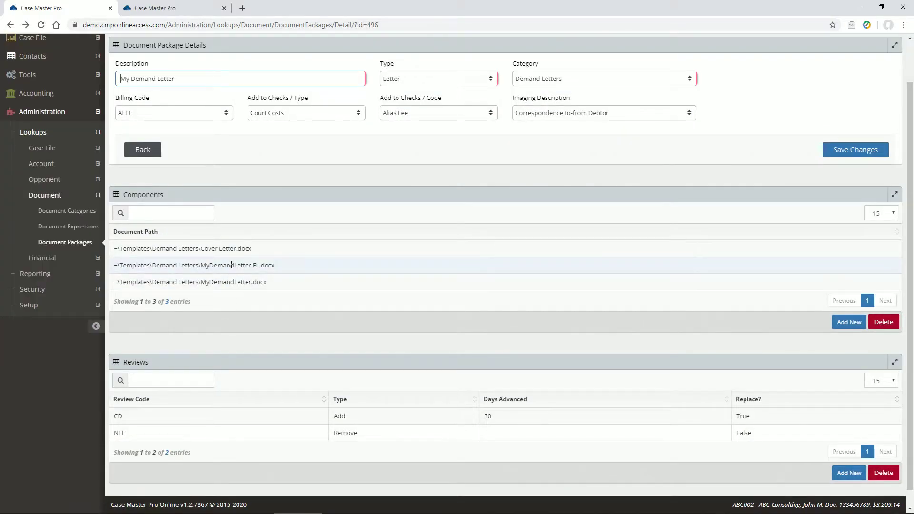
{"action": "double_click", "coordinate": [231, 266]}
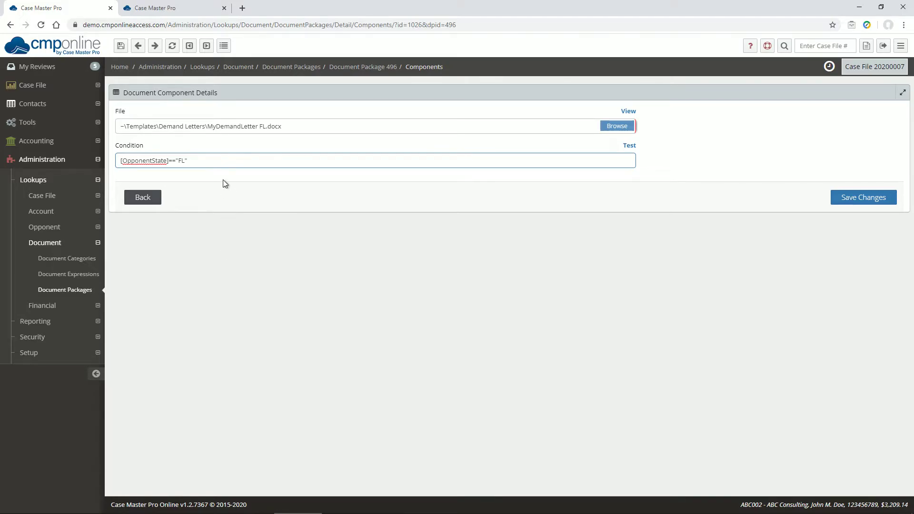
{"action": "left_click", "coordinate": [137, 201]}
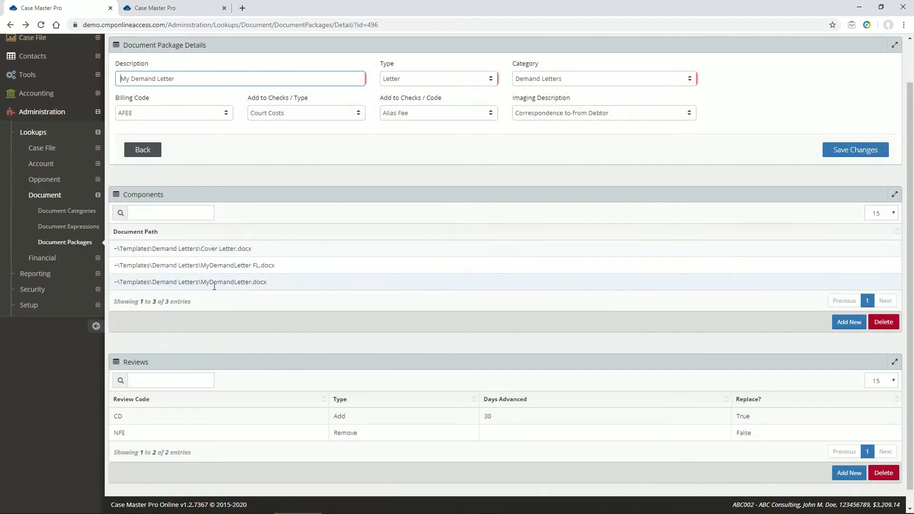
Step: Open the MyDemandLetter.docx component and browse the merge fields in the template editor tab
{"action": "double_click", "coordinate": [214, 287]}
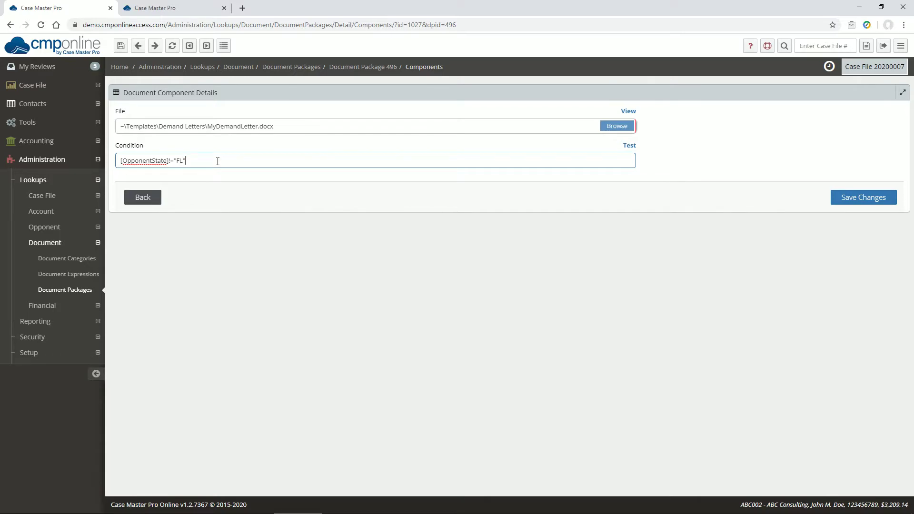
{"action": "left_click", "coordinate": [177, 9]}
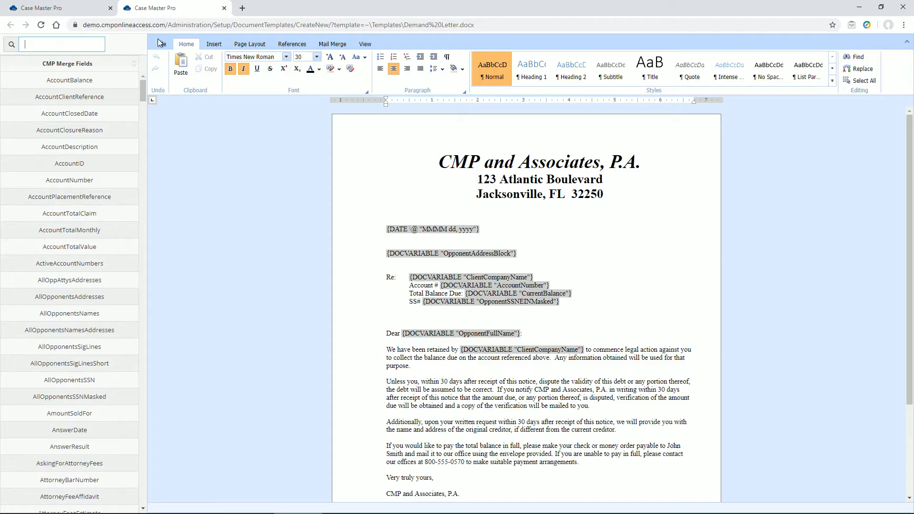
{"action": "left_click_drag", "start_coordinate": [144, 91], "coordinate": [159, 172]}
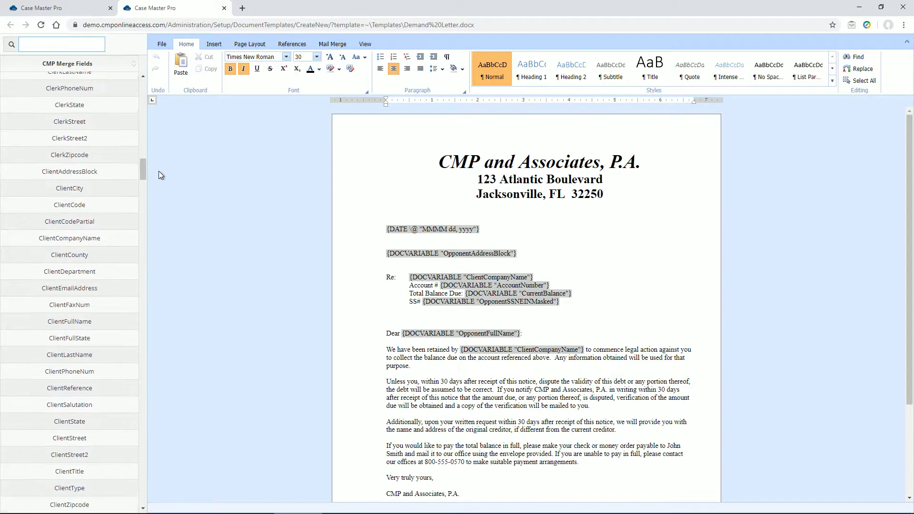
{"action": "left_click", "coordinate": [70, 9]}
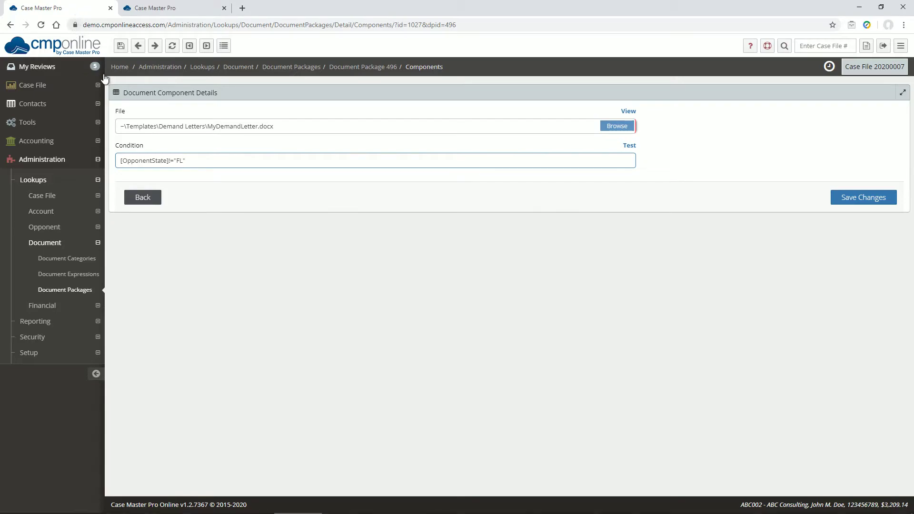
Step: Extend the component condition with && [OpponentZipcode]=='32501'
{"action": "type", "text": "&& [Oppon"}
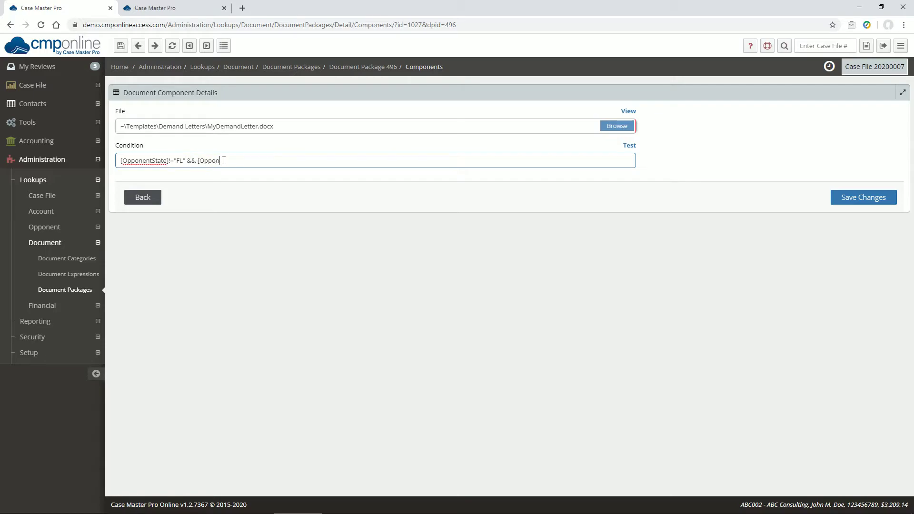
{"action": "type", "text": "entZipcode]=='32501"}
Step: Change the condition to [OpponentState]!="FL" || [OpponentZipcode]=="32501" and test it
{"action": "left_click", "coordinate": [187, 161]}
{"action": "key", "text": "shift+Right"}
{"action": "key", "text": "shift+Right"}
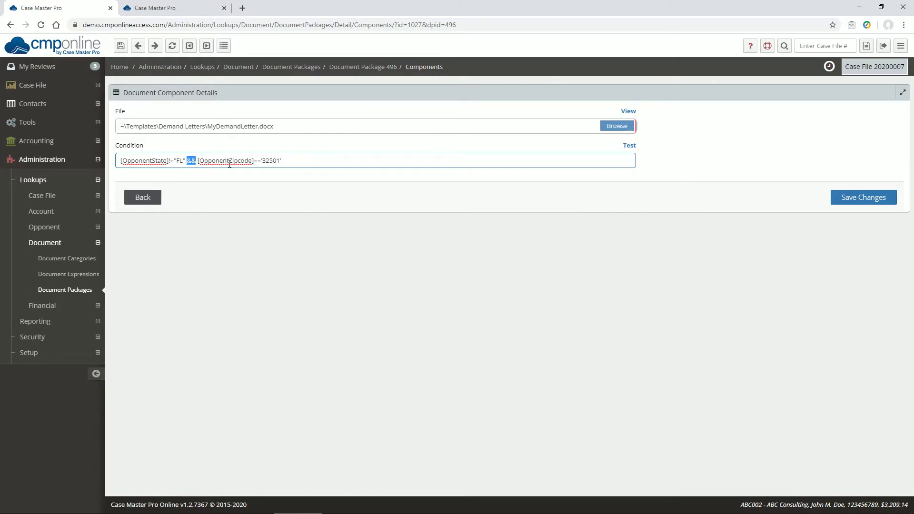
{"action": "type", "text": "||"}
{"action": "key", "text": "BackSpace"}
{"action": "key", "text": "BackSpace"}
{"action": "key", "text": "BackSpace"}
{"action": "key", "text": "BackSpace"}
{"action": "key", "text": "BackSpace"}
{"action": "key", "text": "BackSpace"}
{"action": "key", "text": "BackSpace"}
{"action": "type", "text": "\"32501\""}
{"action": "left_click", "coordinate": [626, 145]}
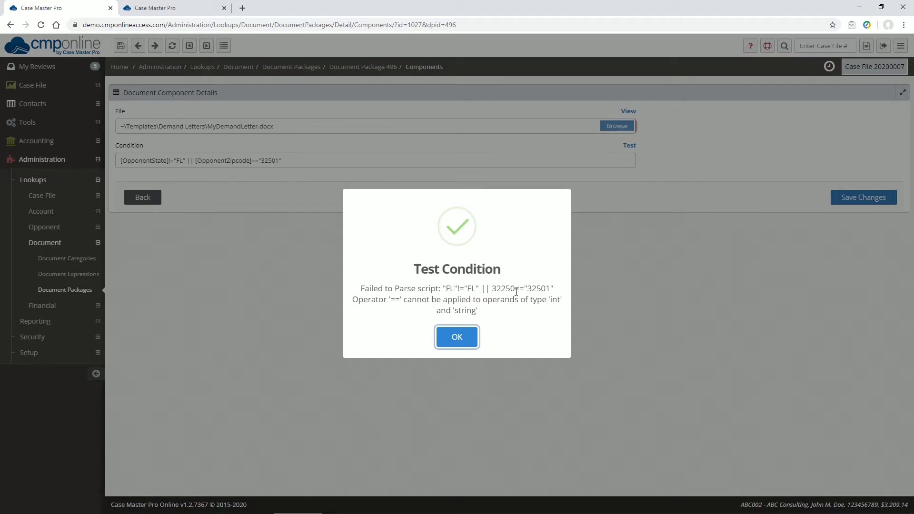
Step: Remove the quotes around 32501 in the condition so it reads [OpponentState]!="FL" || [OpponentZipcode]==32501, and test it
{"action": "left_click", "coordinate": [457, 337]}
{"action": "left_click", "coordinate": [261, 160]}
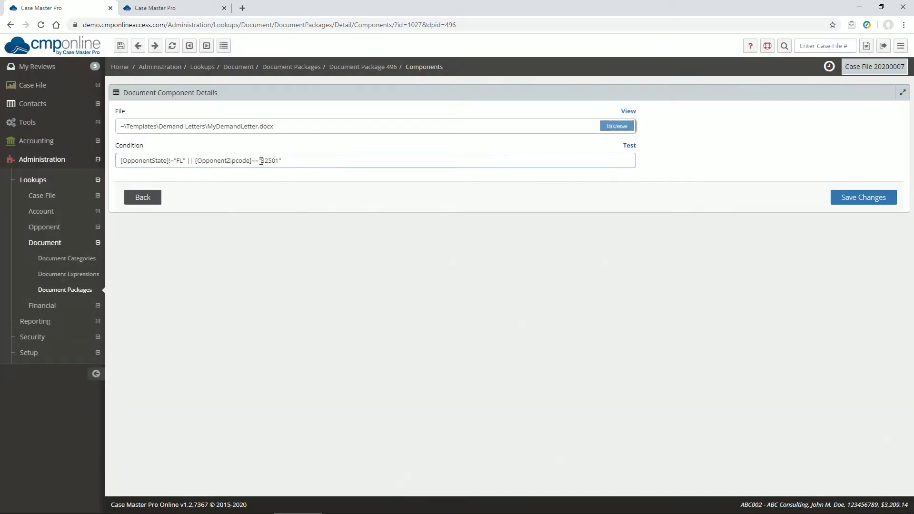
{"action": "key", "text": "BackSpace"}
{"action": "key", "text": "End"}
{"action": "key", "text": "BackSpace"}
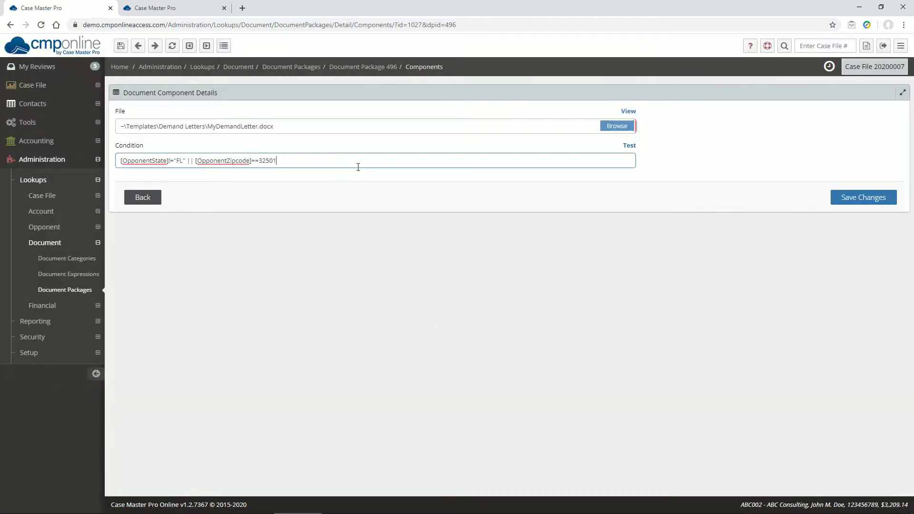
{"action": "left_click", "coordinate": [633, 148]}
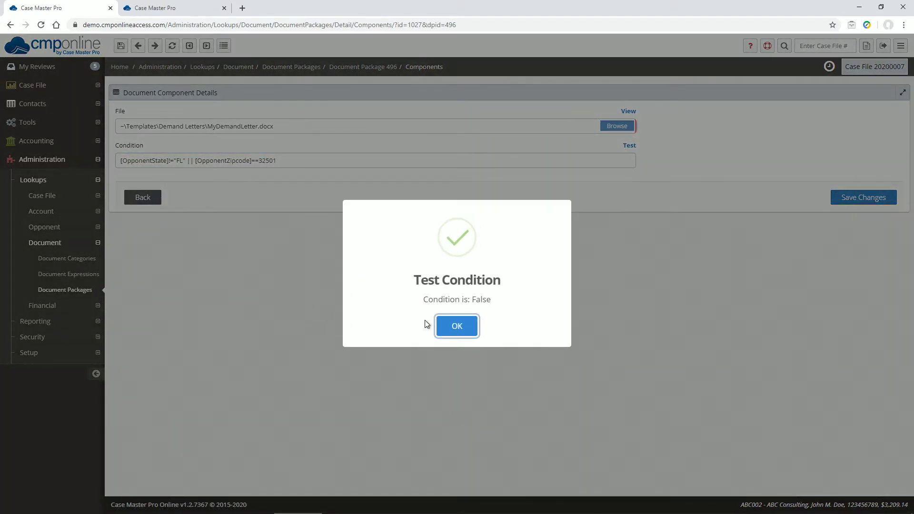
{"action": "left_click", "coordinate": [457, 328]}
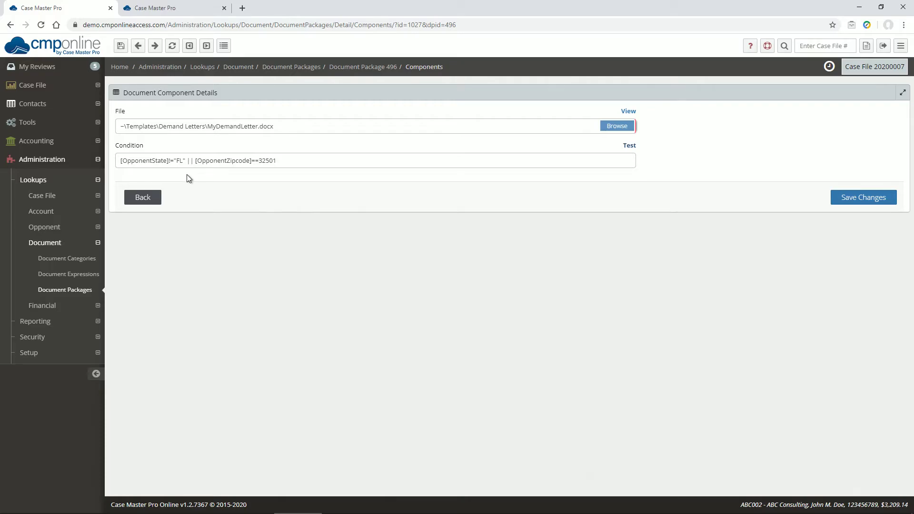
Step: Return to the document package and open the CD review's details to inspect them
{"action": "left_click", "coordinate": [155, 202]}
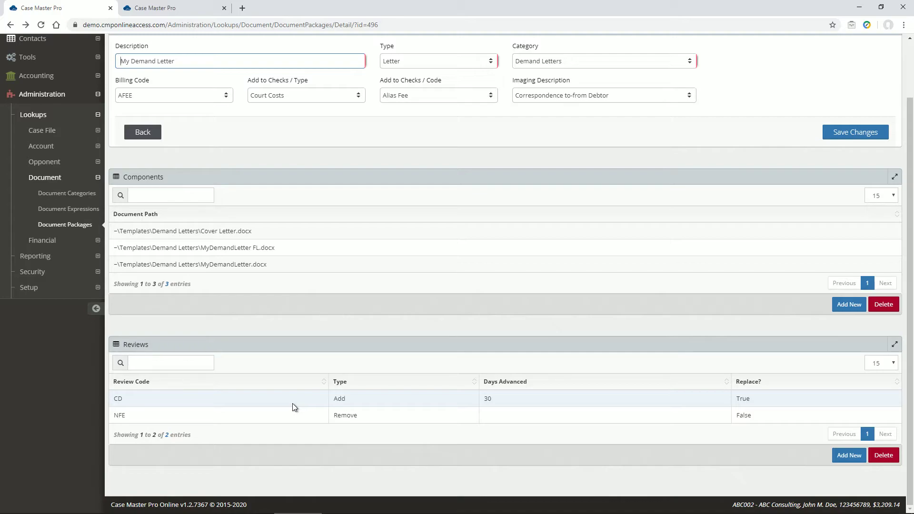
{"action": "left_click", "coordinate": [314, 415]}
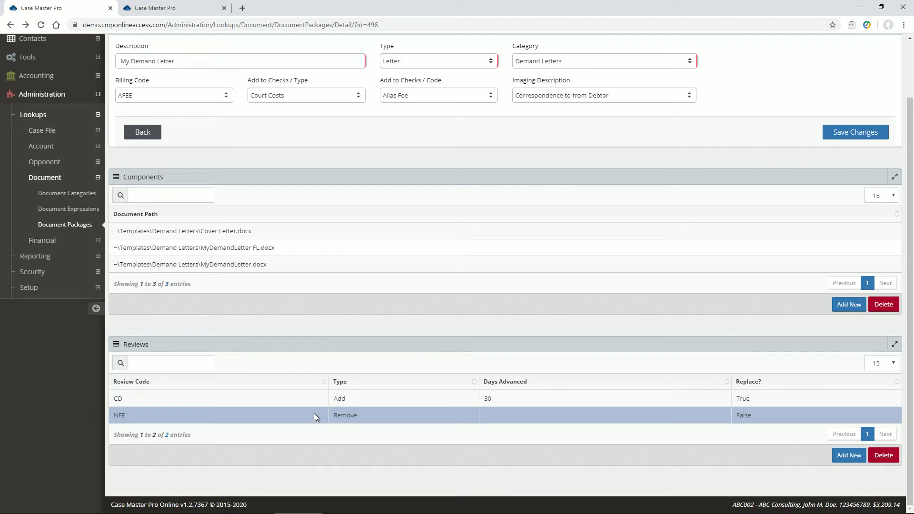
{"action": "double_click", "coordinate": [307, 399]}
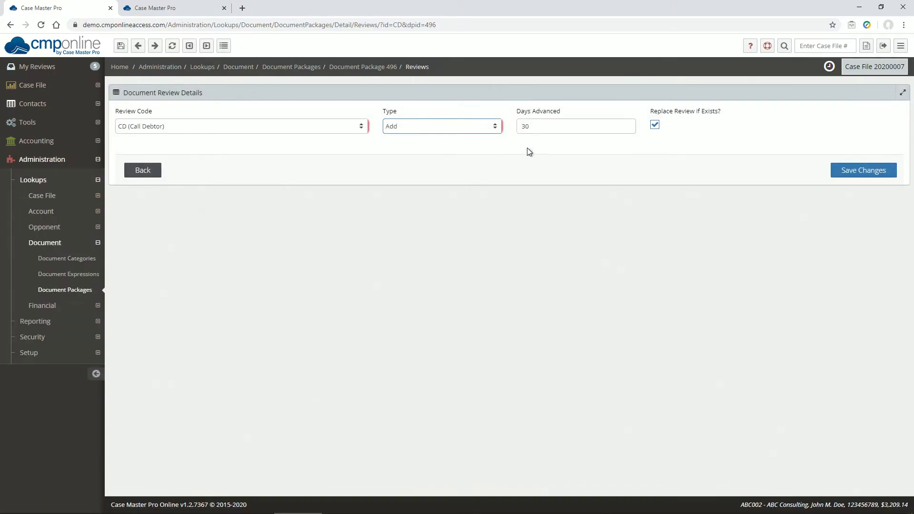
{"action": "left_click", "coordinate": [550, 128]}
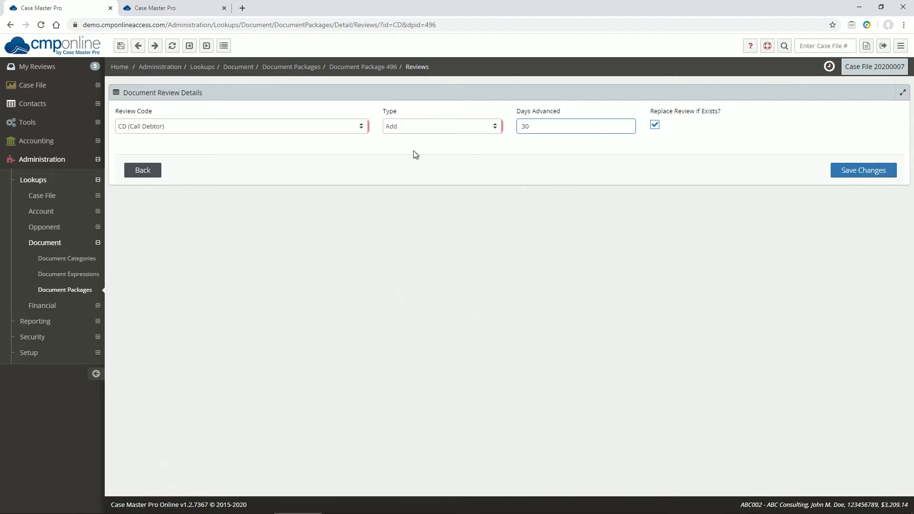
{"action": "left_click", "coordinate": [148, 171]}
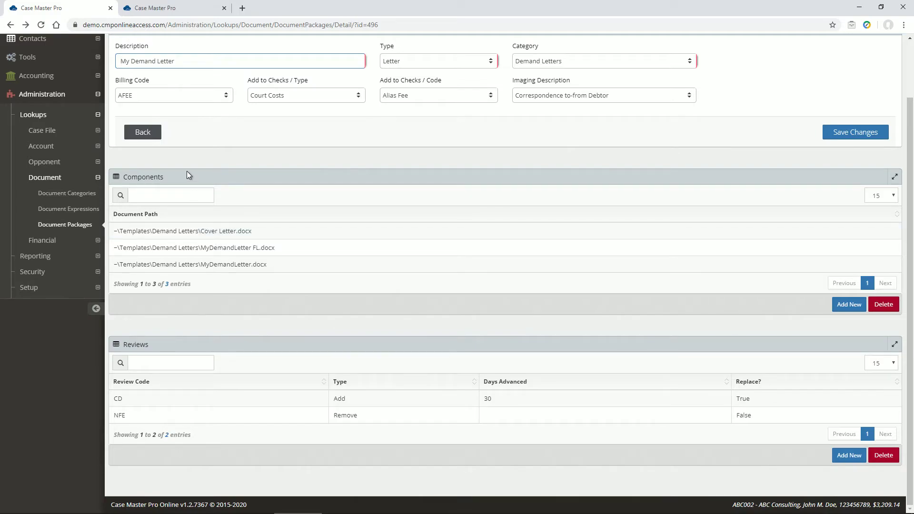
Step: Generate the My Demand Letter document from the Demand Letters folder in the case file's documents
{"action": "scroll", "coordinate": [187, 175], "scroll_direction": "up", "scroll_amount": 1}
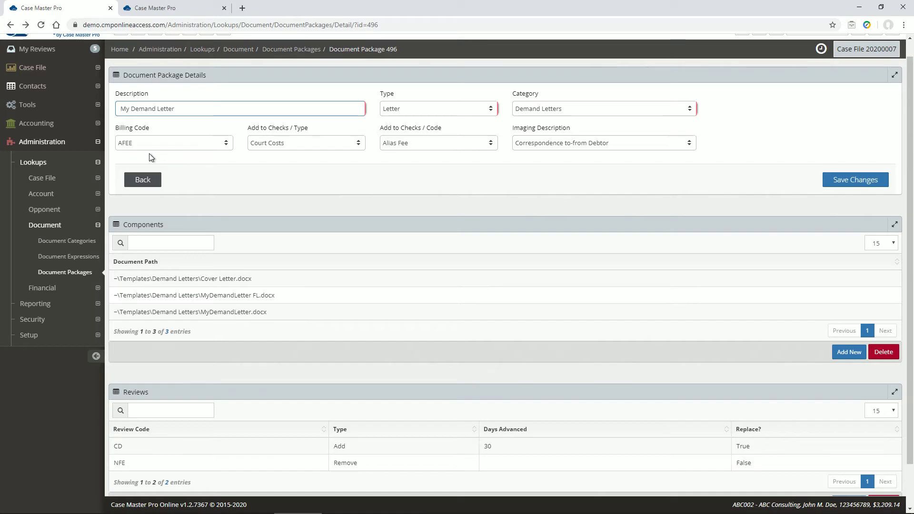
{"action": "left_click", "coordinate": [32, 68]}
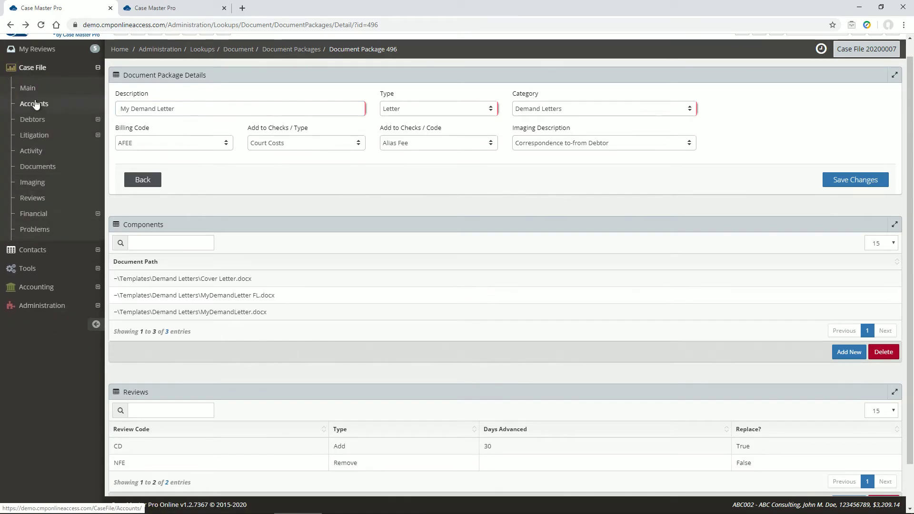
{"action": "left_click", "coordinate": [38, 165]}
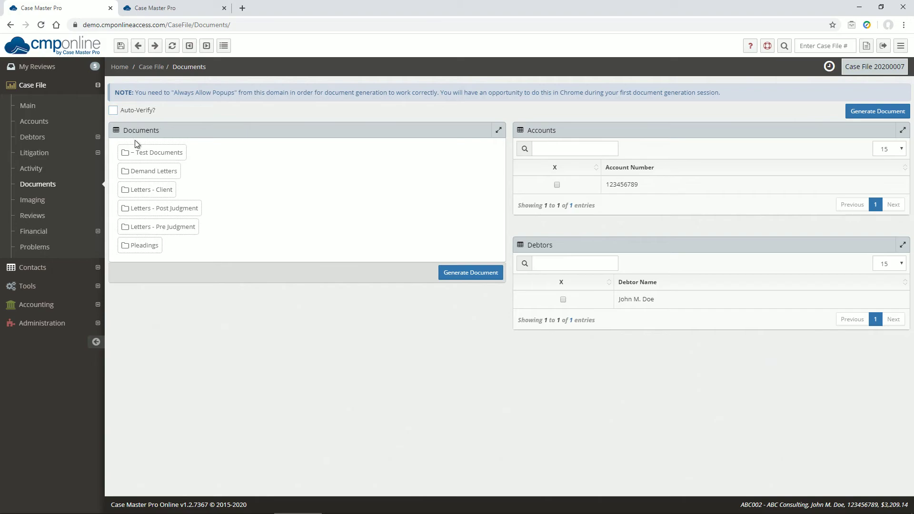
{"action": "left_click", "coordinate": [156, 173]}
{"action": "left_click", "coordinate": [172, 187]}
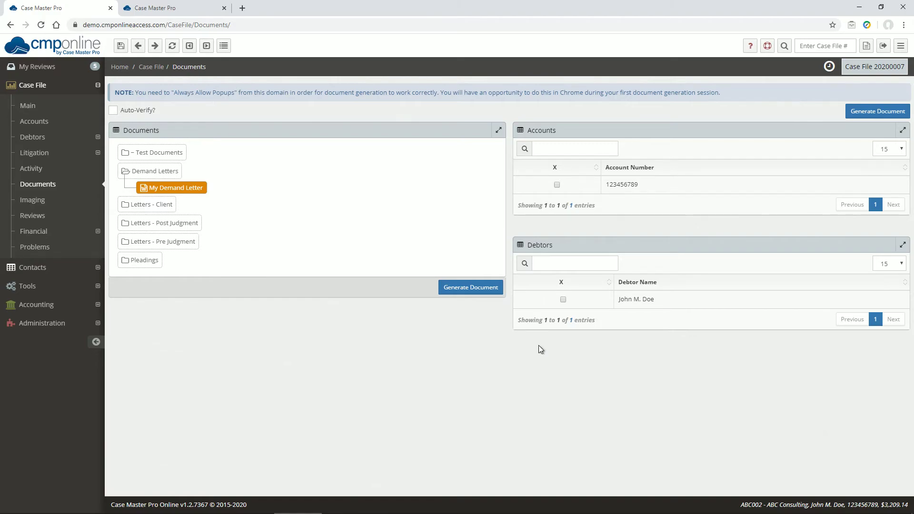
{"action": "left_click", "coordinate": [463, 288]}
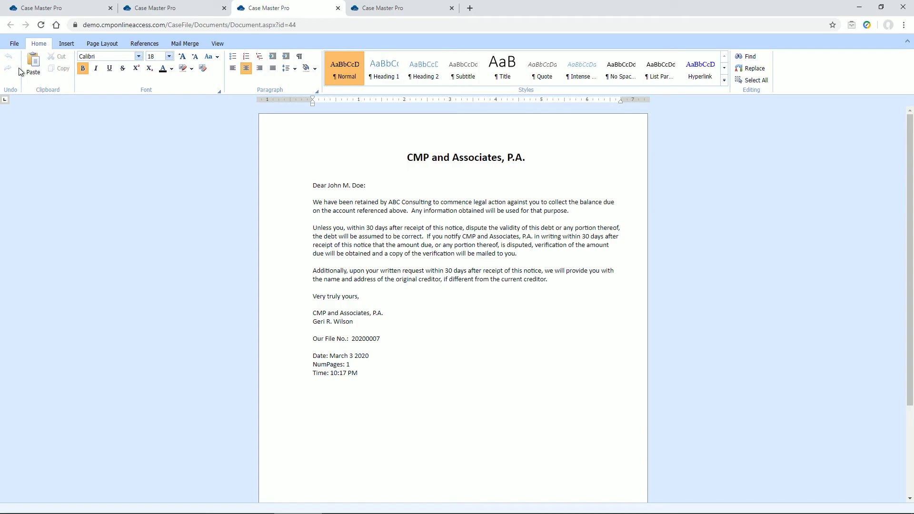
Step: Return from the generated letter to the main tab and open the Verify Documents tool
{"action": "left_click", "coordinate": [13, 45]}
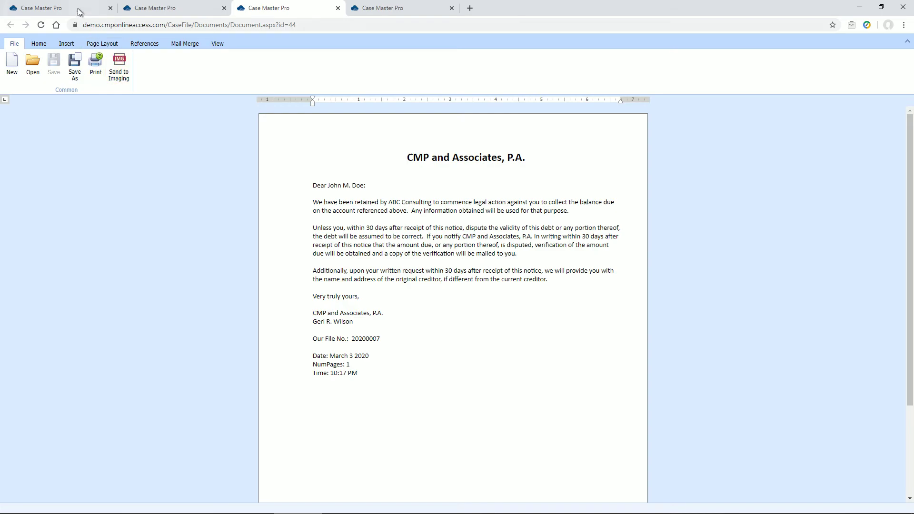
{"action": "left_click", "coordinate": [41, 7]}
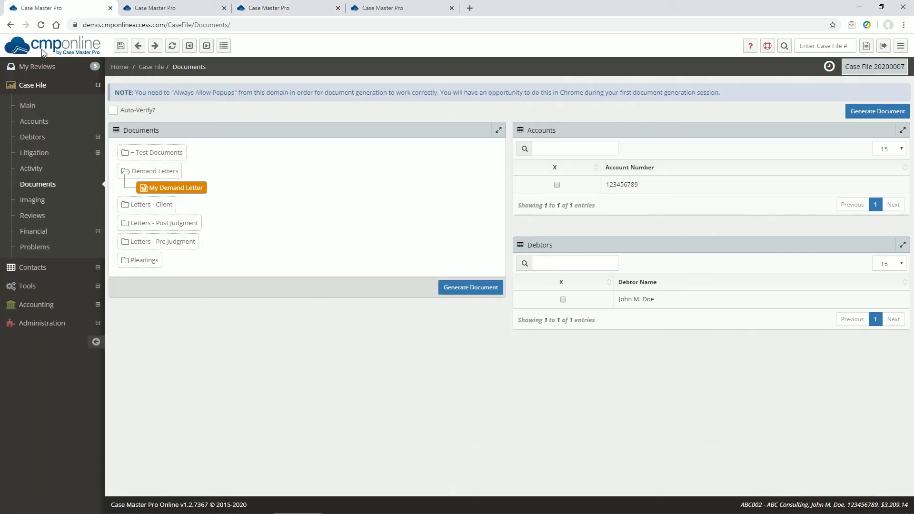
{"action": "left_click", "coordinate": [33, 285]}
{"action": "left_click", "coordinate": [32, 159]}
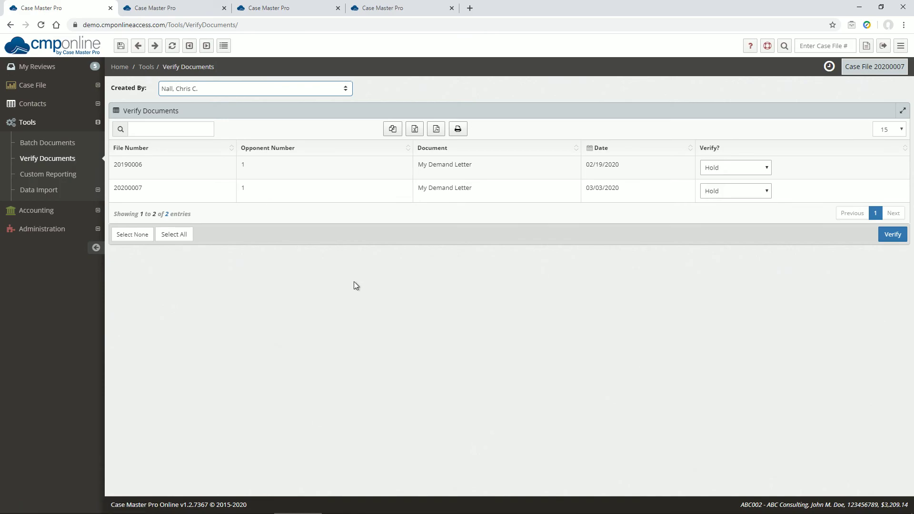
Step: Mark the earlier letter as Hold and the current case file's letter as Yes, then verify the documents
{"action": "left_click", "coordinate": [174, 235]}
{"action": "left_click", "coordinate": [139, 238]}
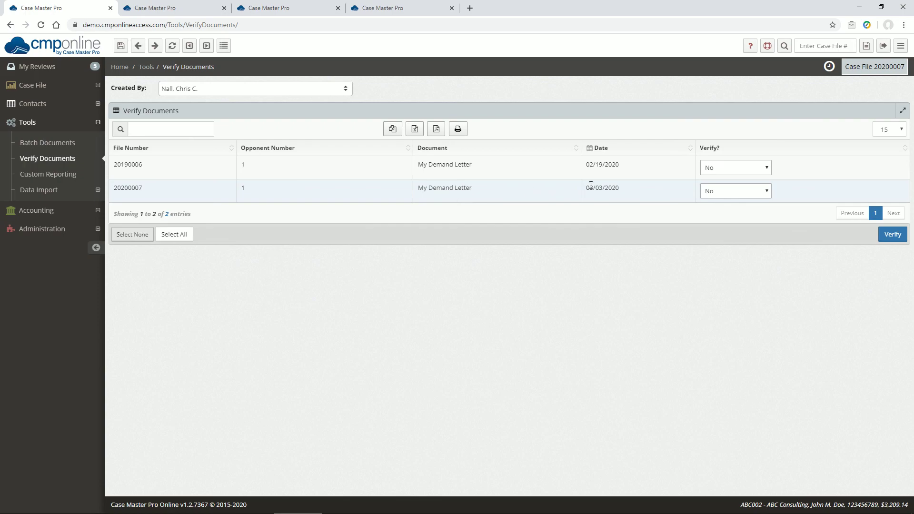
{"action": "left_click", "coordinate": [713, 164]}
{"action": "left_click", "coordinate": [710, 180]}
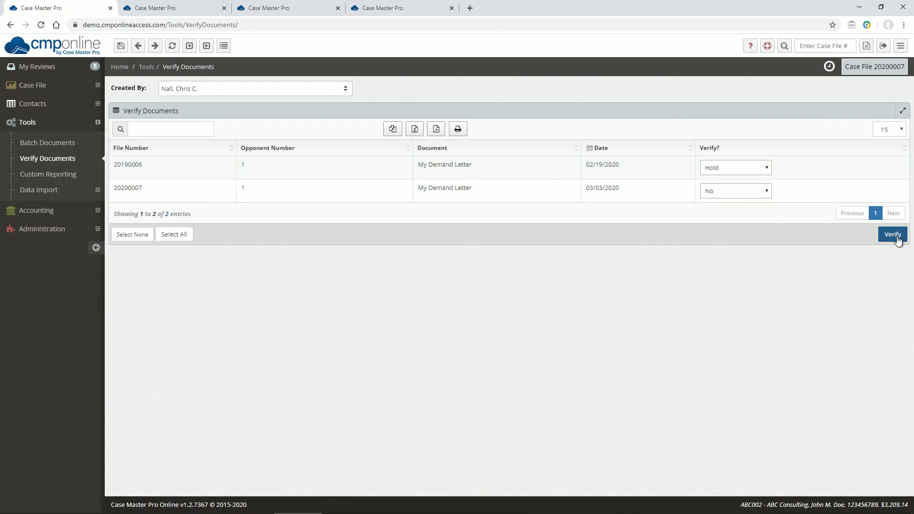
{"action": "left_click", "coordinate": [739, 191]}
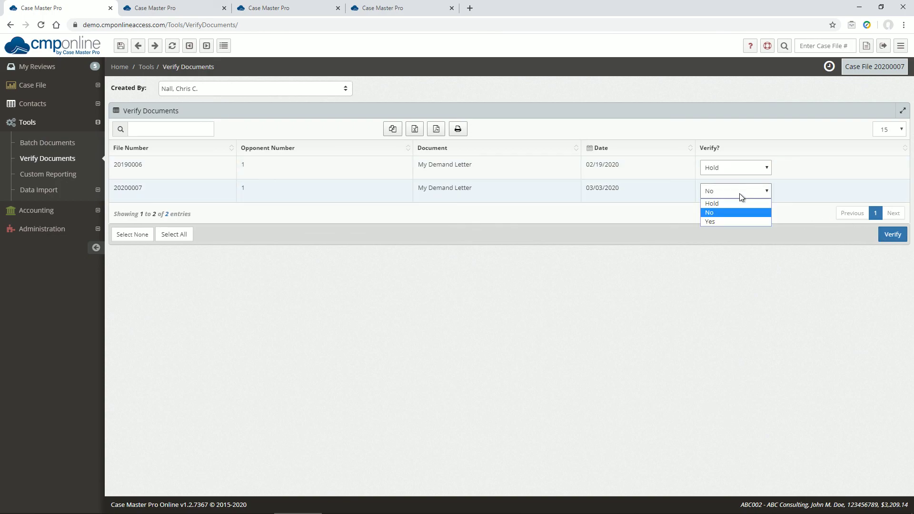
{"action": "left_click", "coordinate": [736, 222]}
{"action": "left_click", "coordinate": [886, 234]}
{"action": "left_click", "coordinate": [667, 248]}
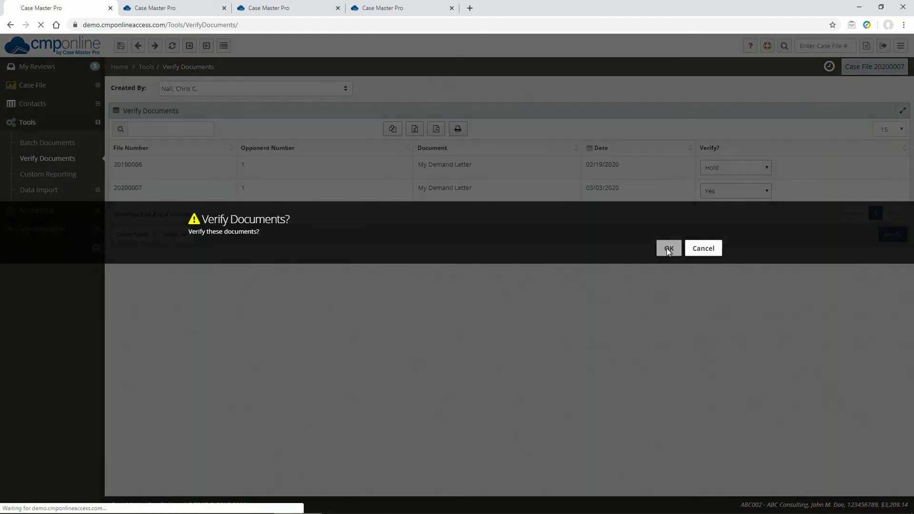